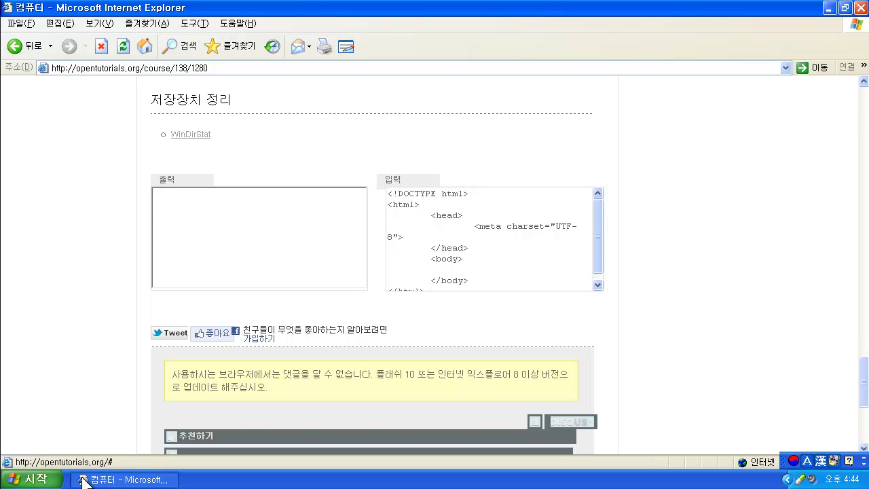
# Minimize the browser, open My Computer with the on-screen keyboard's Windows+E shortcut, and close the keyboard
pyautogui.click(129, 480)
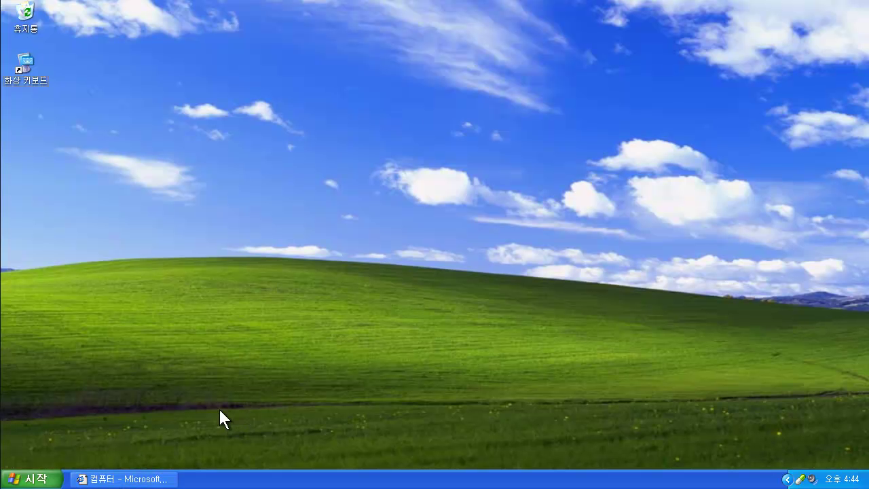
pyautogui.doubleClick(17, 77)
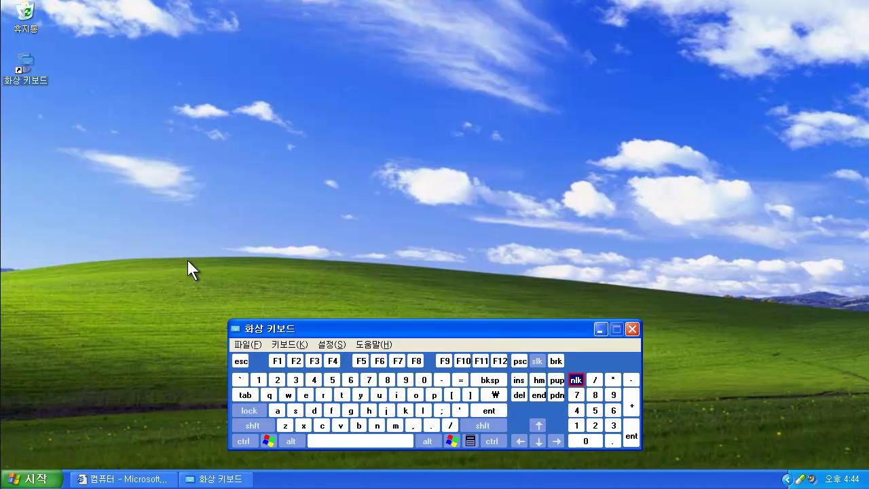
pyautogui.click(269, 442)
pyautogui.click(307, 395)
pyautogui.click(633, 330)
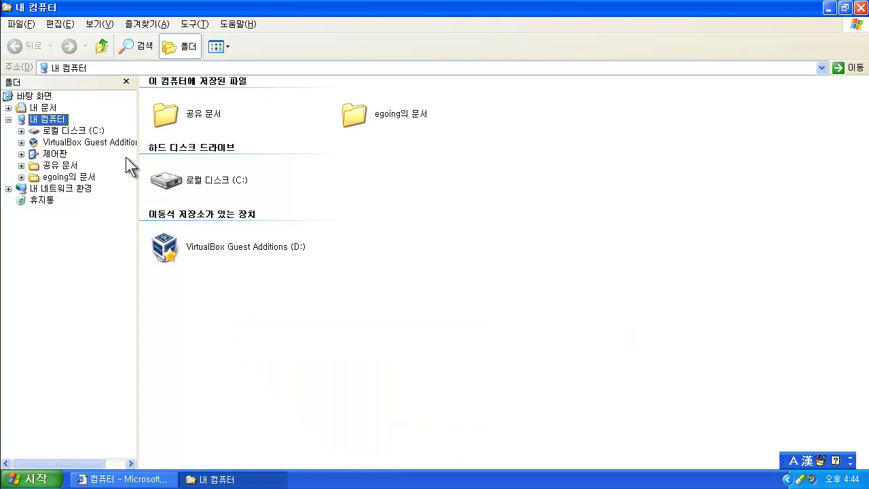
# Check the free space and total size of the local disk (C:) in My Computer
pyautogui.click(178, 181)
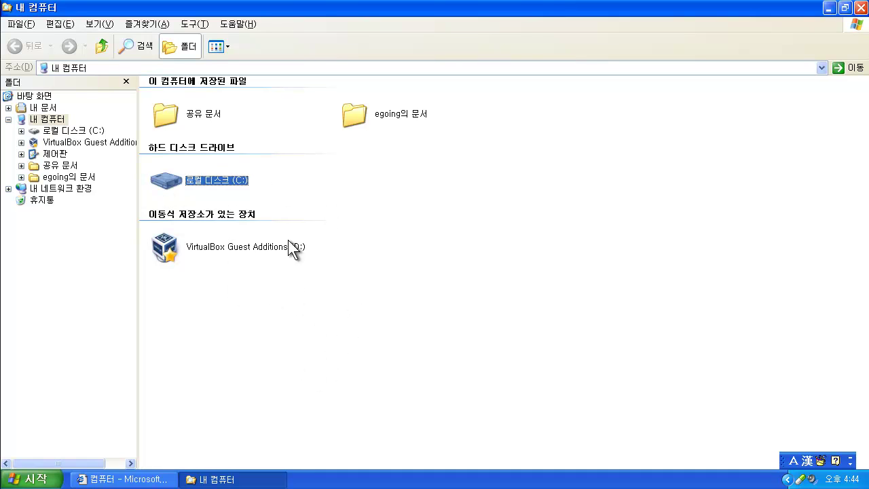
pyautogui.click(347, 351)
pyautogui.click(170, 184)
pyautogui.moveTo(229, 178)
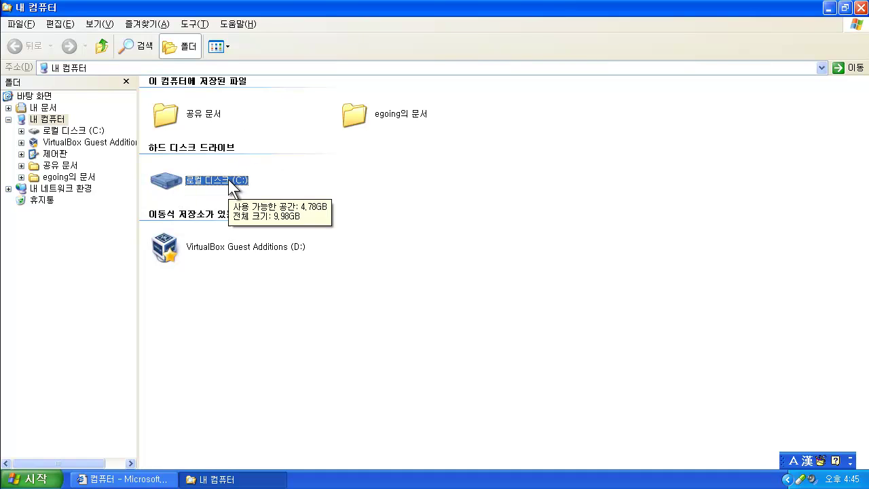
# Open the properties of the local disk (C:) and launch Disk Cleanup for that drive
pyautogui.rightClick(175, 183)
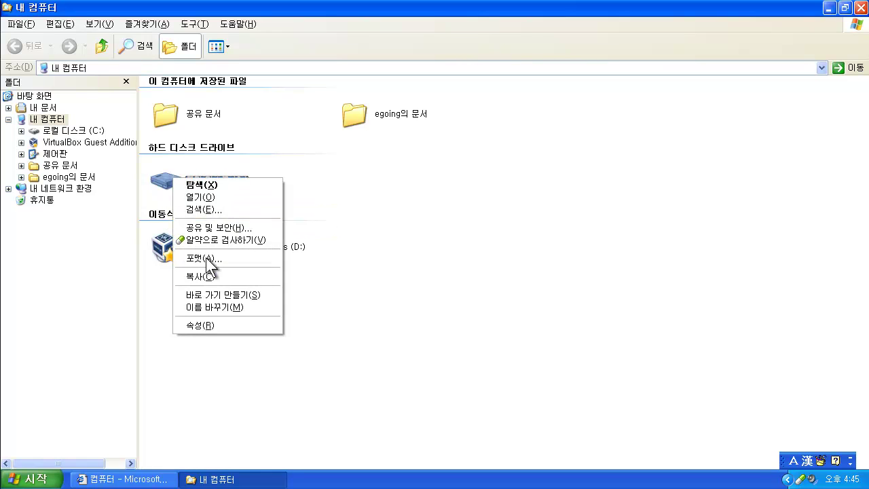
pyautogui.click(216, 324)
pyautogui.moveTo(291, 185); pyautogui.dragTo(274, 136)
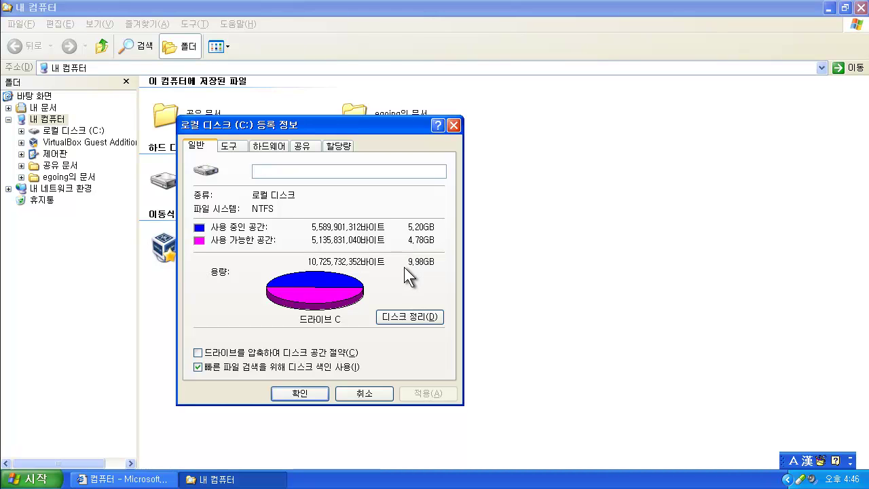
pyautogui.click(411, 318)
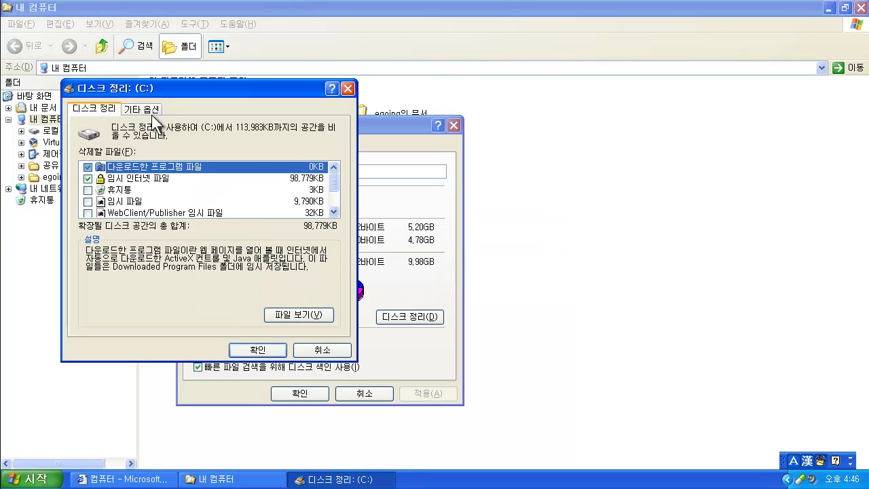
pyautogui.moveTo(160, 90); pyautogui.dragTo(326, 96)
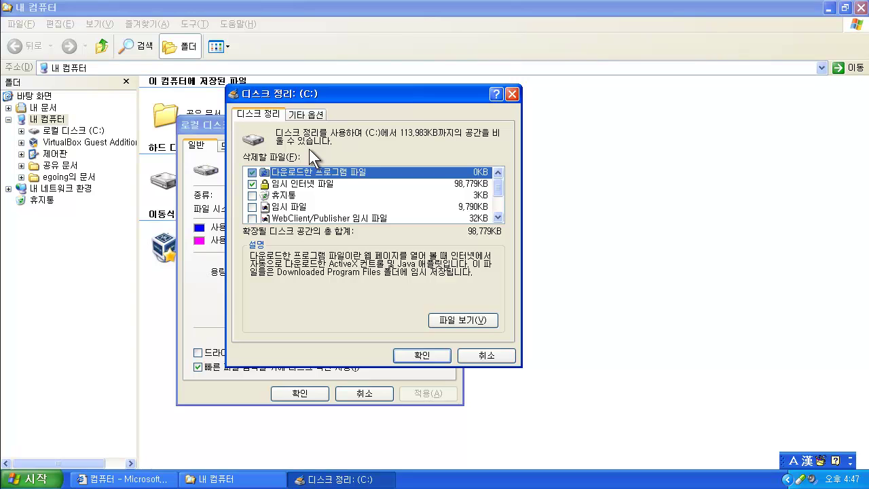
# Examine the list of file categories that Disk Cleanup can delete, trying the Recycle Bin option on and off
pyautogui.scroll(-1, 269, 204)
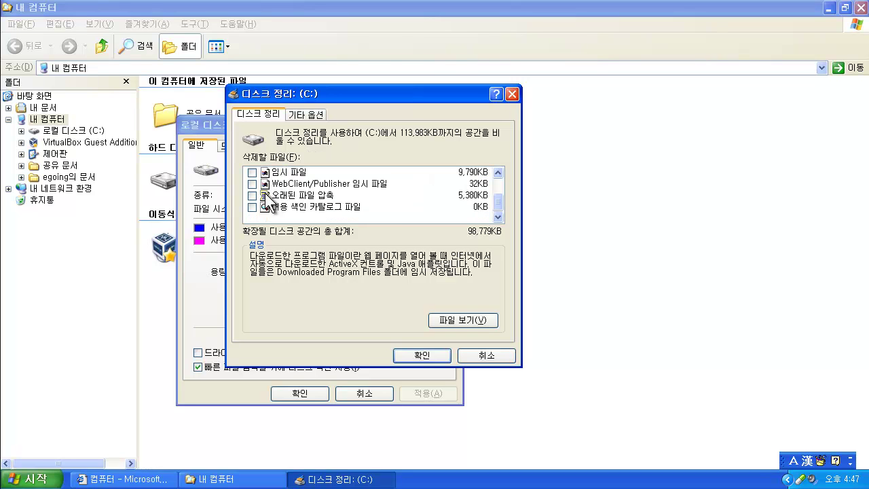
pyautogui.scroll(1, 270, 204)
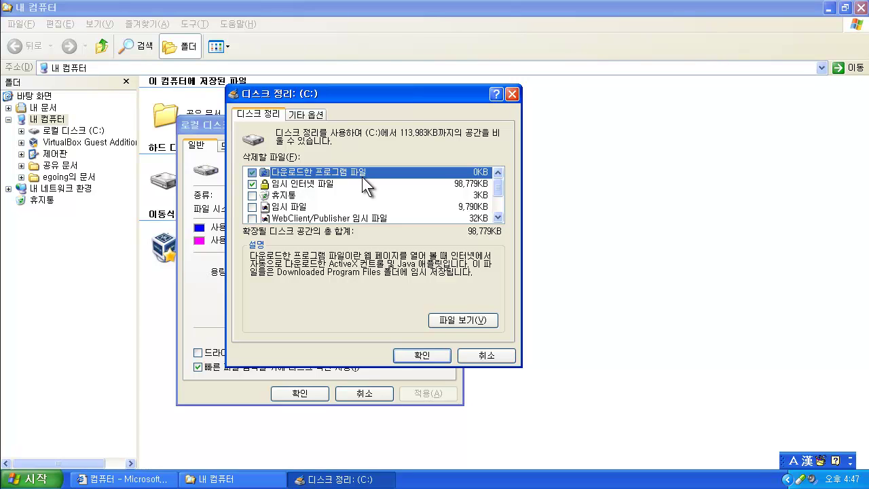
pyautogui.click(252, 173)
pyautogui.click(273, 197)
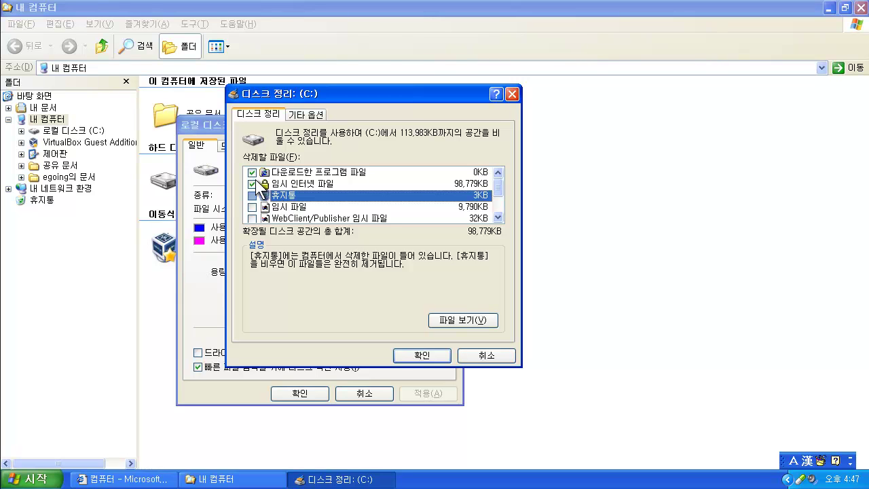
pyautogui.click(256, 197)
pyautogui.click(256, 198)
pyautogui.scroll(-1, 272, 182)
pyautogui.scroll(1, 272, 182)
pyautogui.scroll(-1, 279, 203)
pyautogui.scroll(1, 279, 204)
# Read the Disk Cleanup descriptions of downloaded program files, temporary internet files and the Recycle Bin
pyautogui.click(307, 173)
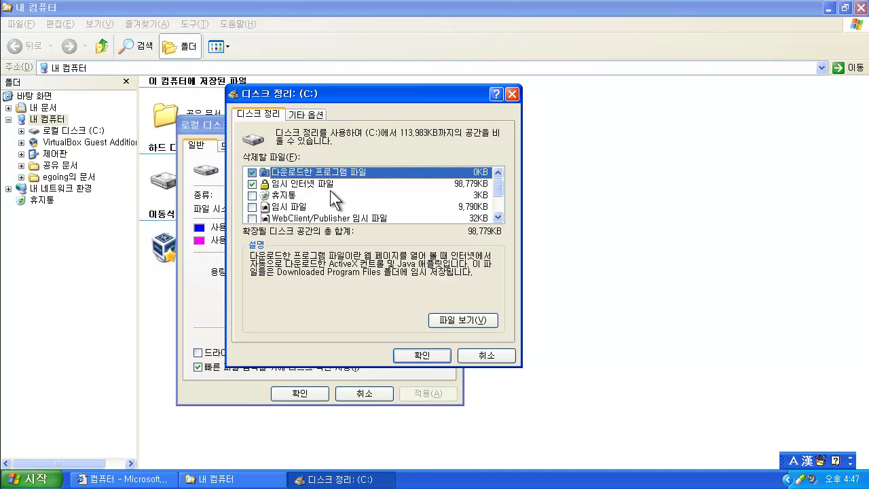
pyautogui.click(332, 185)
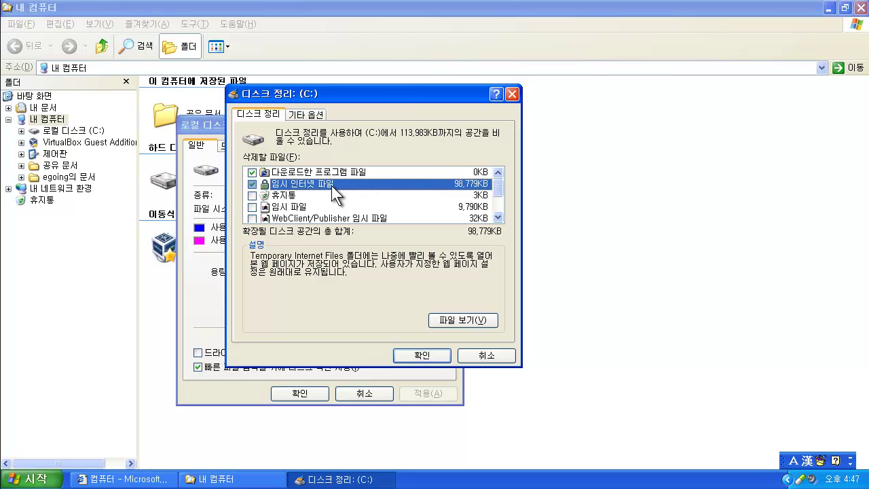
pyautogui.click(286, 197)
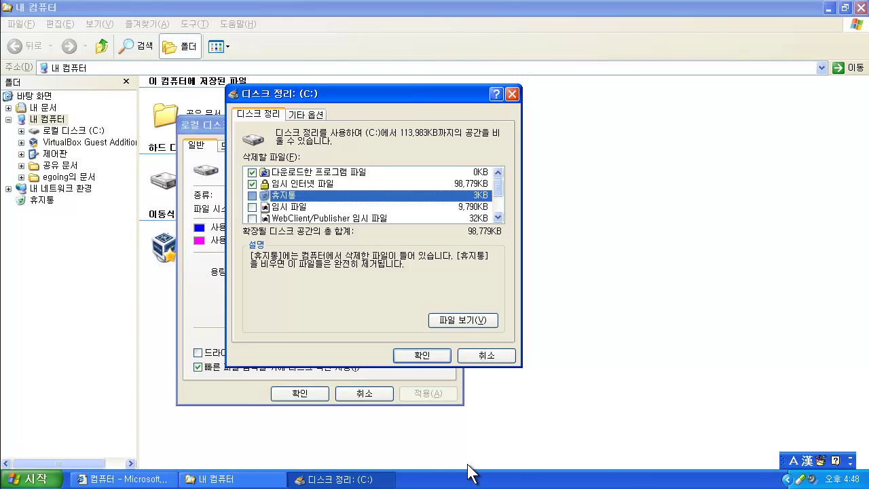
# Open the Recycle Bin from the desktop to view its contents, and close its window
pyautogui.click(330, 481)
pyautogui.click(146, 481)
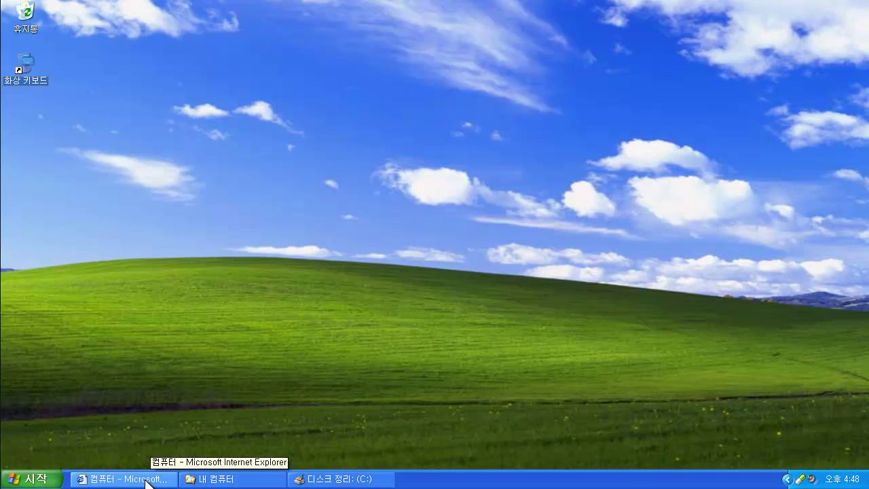
pyautogui.doubleClick(33, 19)
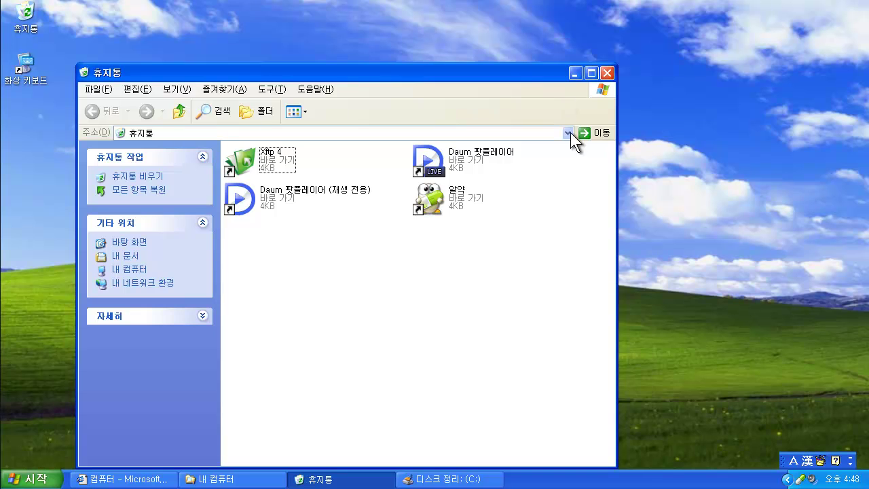
pyautogui.click(607, 73)
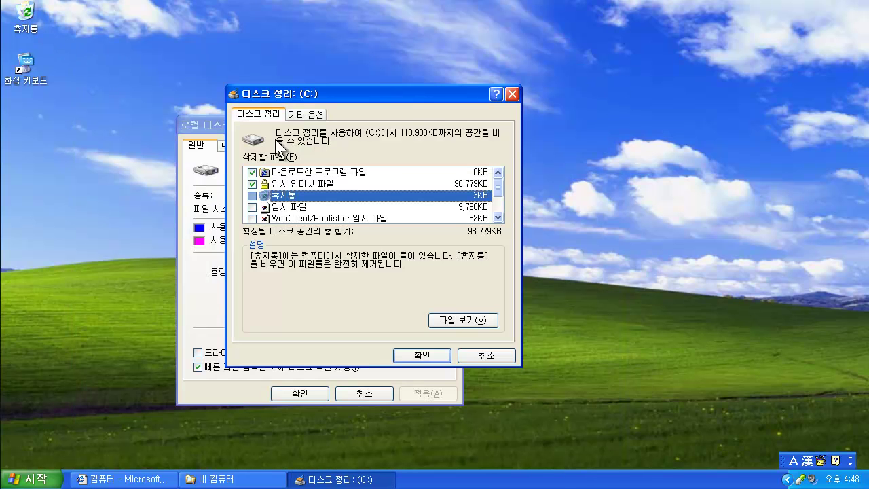
# Run Disk Cleanup on drive C: for the downloaded program files and temporary internet files, and confirm the deletion
pyautogui.scroll(-1, 289, 210)
pyautogui.scroll(1, 286, 203)
pyautogui.scroll(-1, 286, 184)
pyautogui.scroll(1, 293, 182)
pyautogui.scroll(-1, 300, 210)
pyautogui.scroll(1, 300, 211)
pyautogui.click(278, 174)
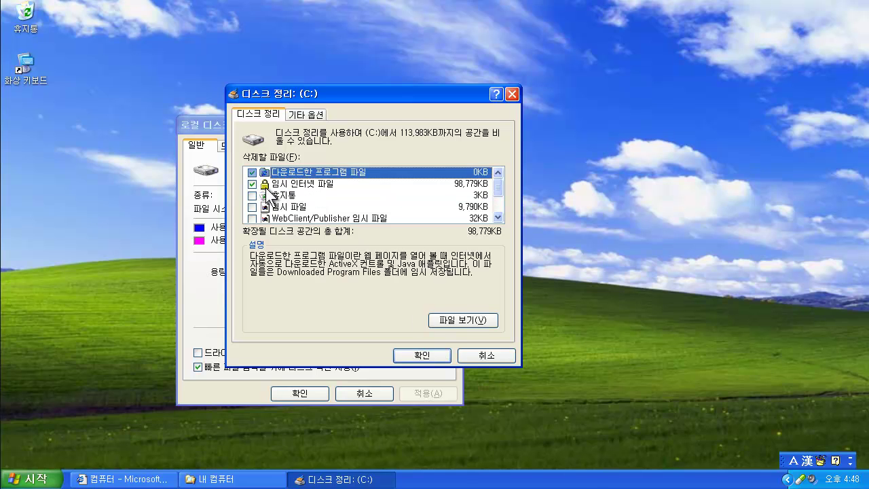
pyautogui.click(427, 352)
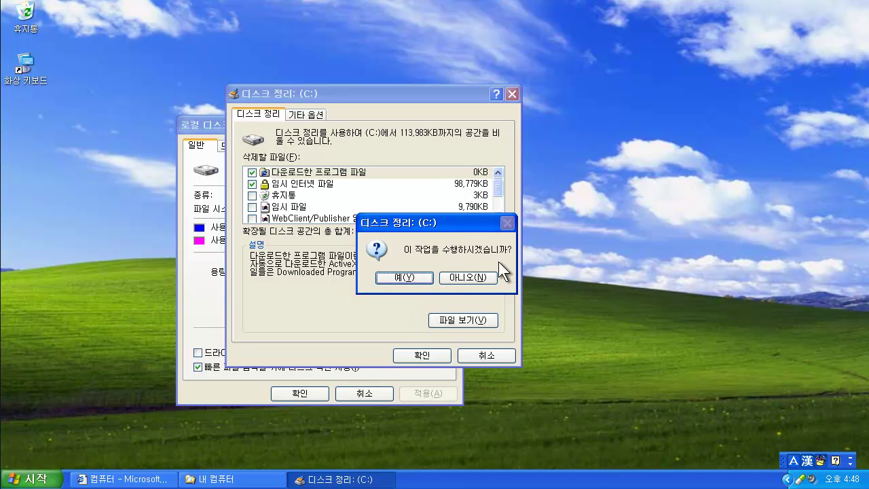
pyautogui.click(405, 277)
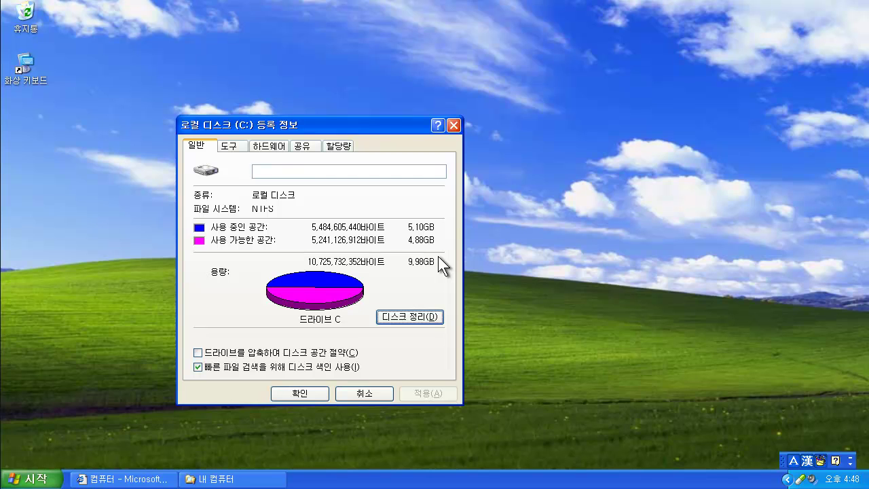
# Switch to Internet Explorer and bring up the WinDirStat link under the 저장장치 정리 heading
pyautogui.hotkey('alt', 'Tab')
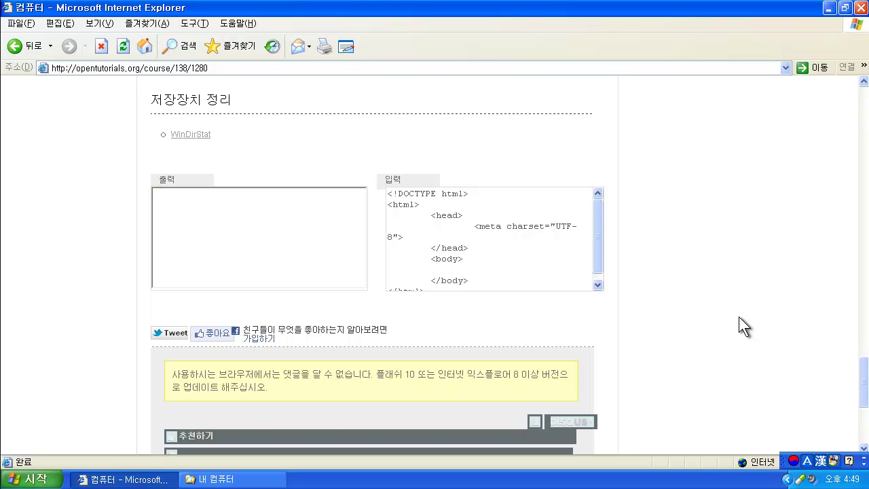
pyautogui.scroll(1, 739, 316)
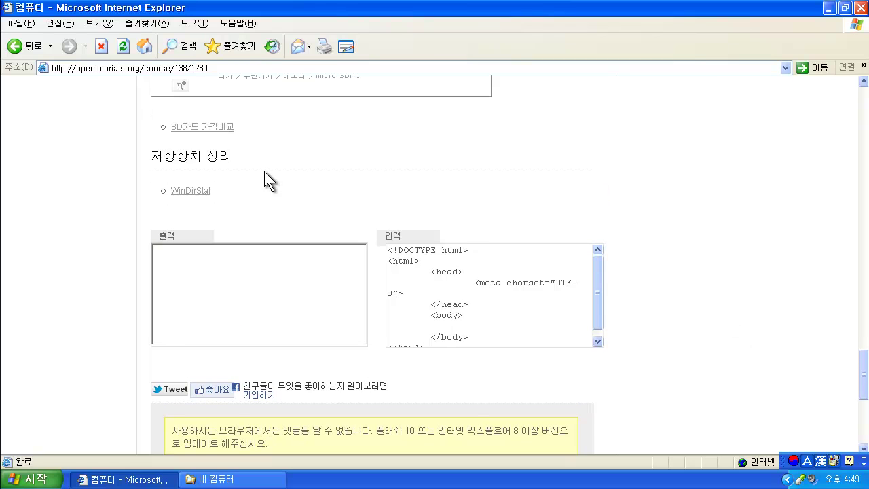